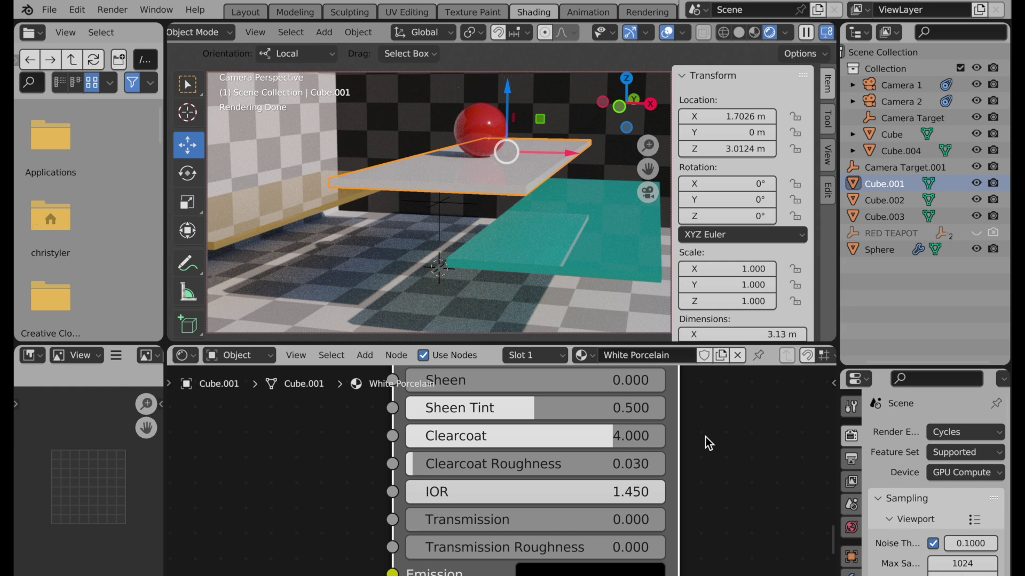
- Enter Clearcoat 2, then 8, then settle back on 4 for White Porcelain
left_click(620, 445)
type("2")
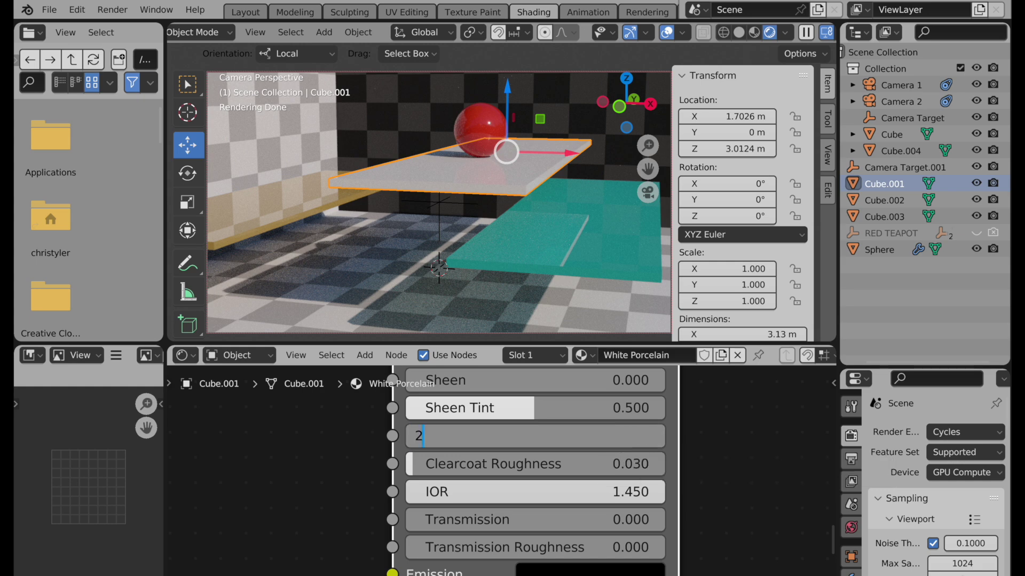
key("Return")
left_click(621, 441)
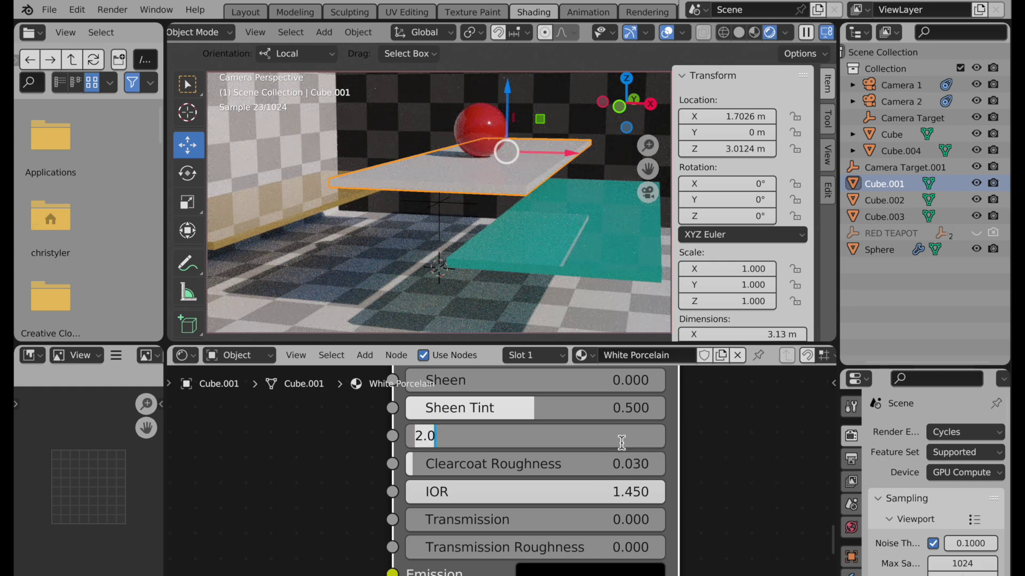
type("8")
key("Return")
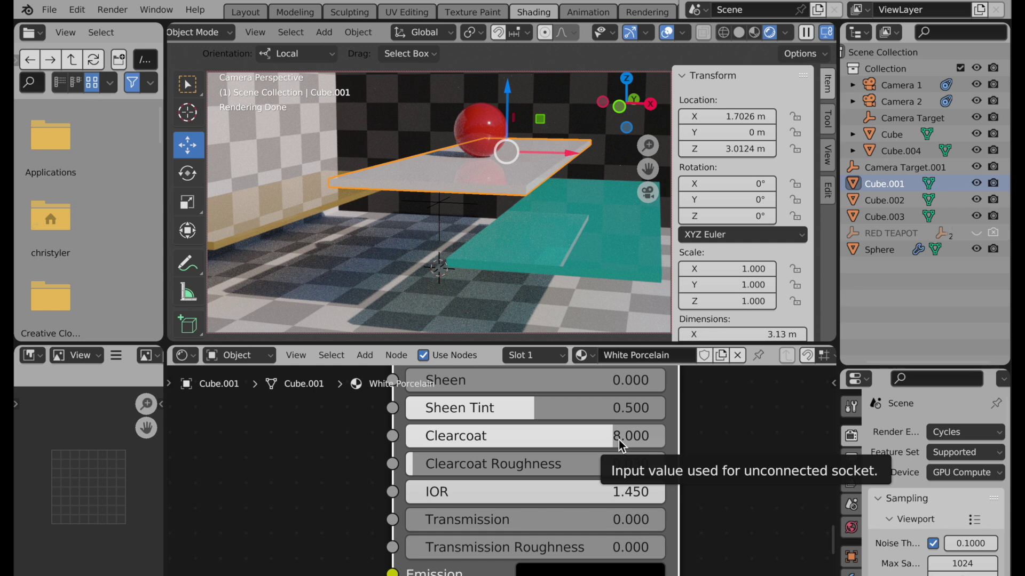
left_click(619, 439)
type("4")
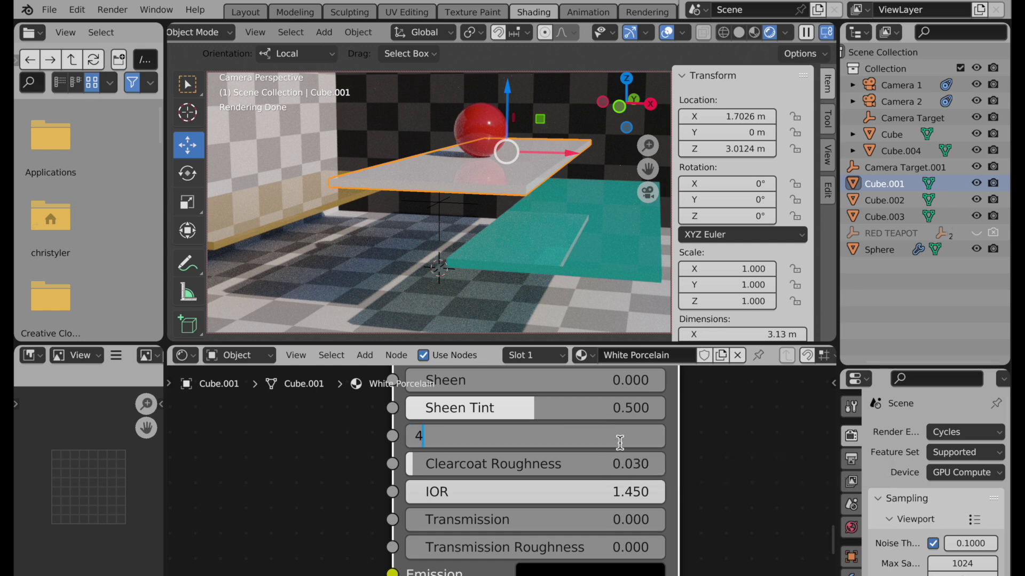
key("Return")
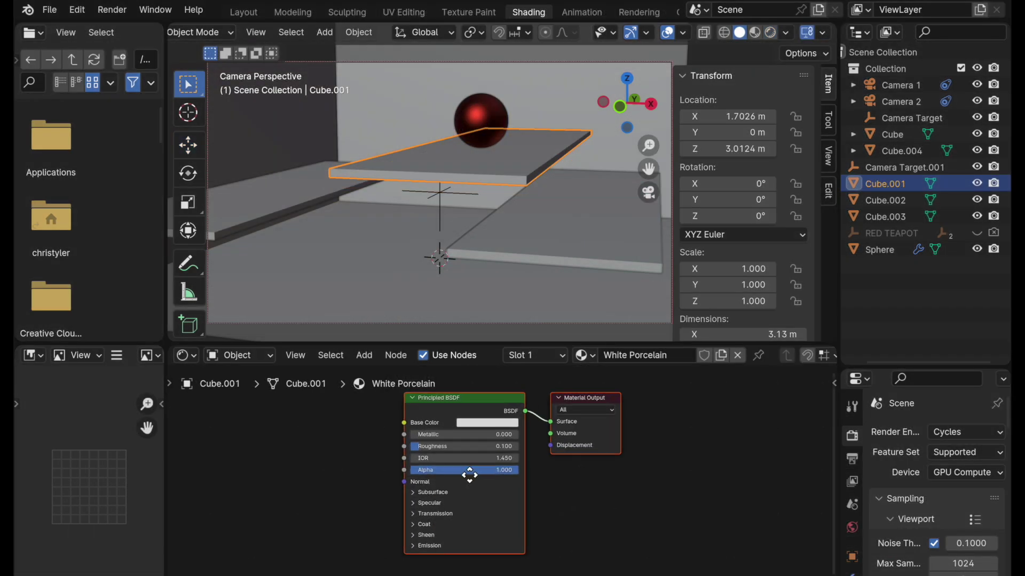
- Zoom into the Principled BSDF node and expand its Coat subpanel to show Weight, Roughness, IOR and Tint
scroll(470, 474, "up", 5)
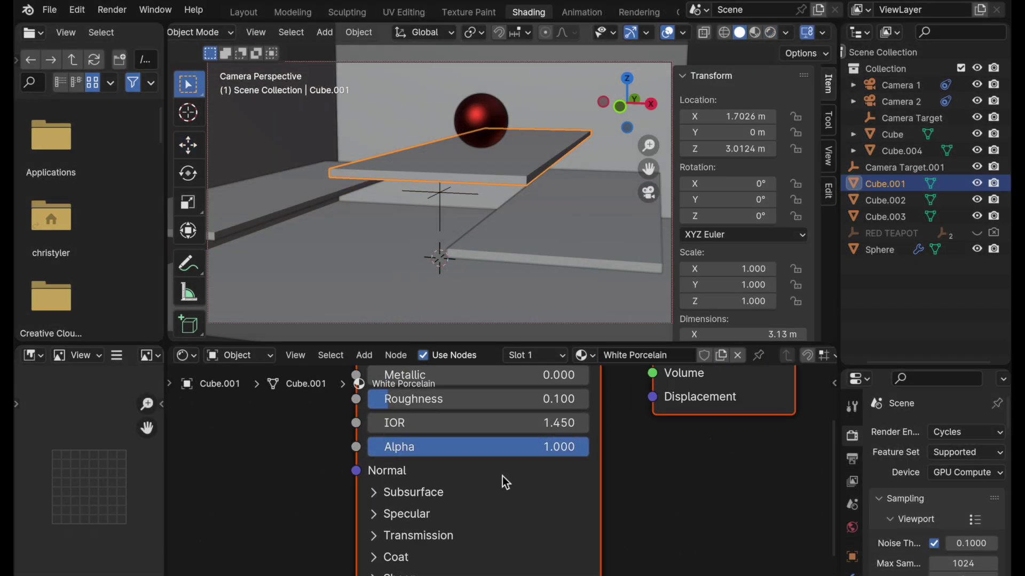
scroll(517, 459, "down", 3)
scroll(533, 434, "down", 1)
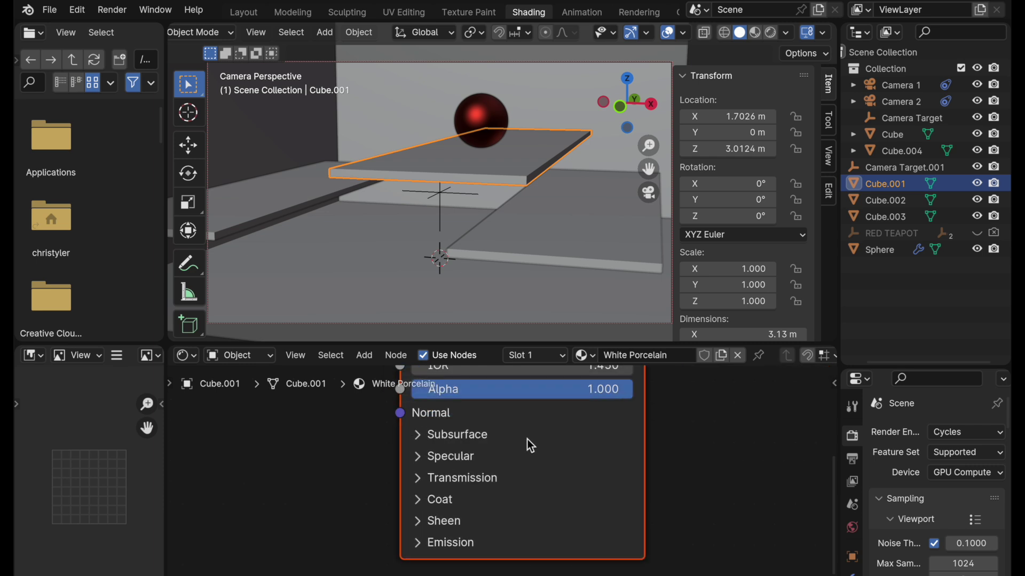
left_click(418, 498)
scroll(486, 495, "down", 1)
scroll(486, 495, "down", 3)
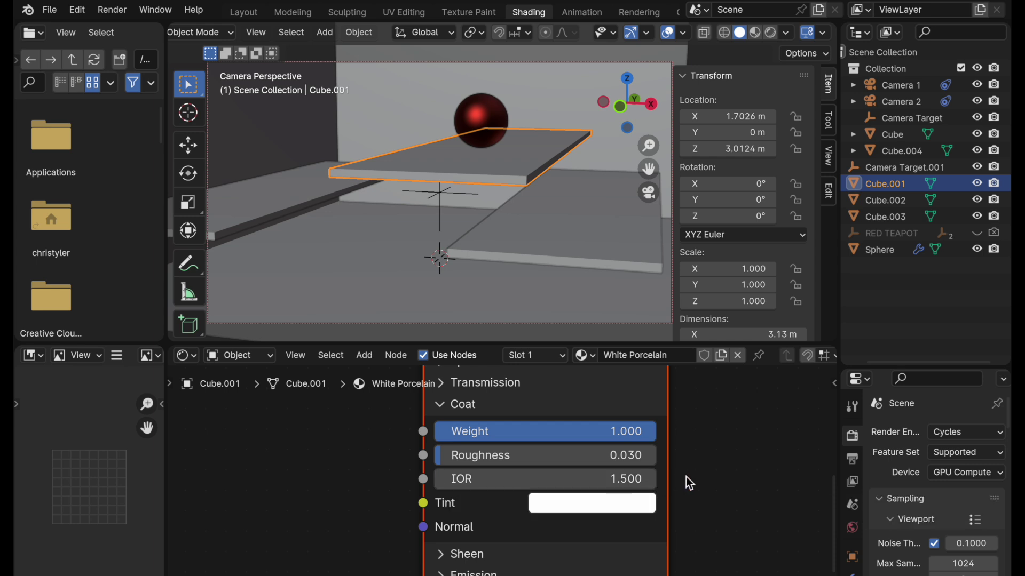
mouse_move(571, 575)
- In the older Blender window, set the material's Clearcoat to 2
left_click(764, 572)
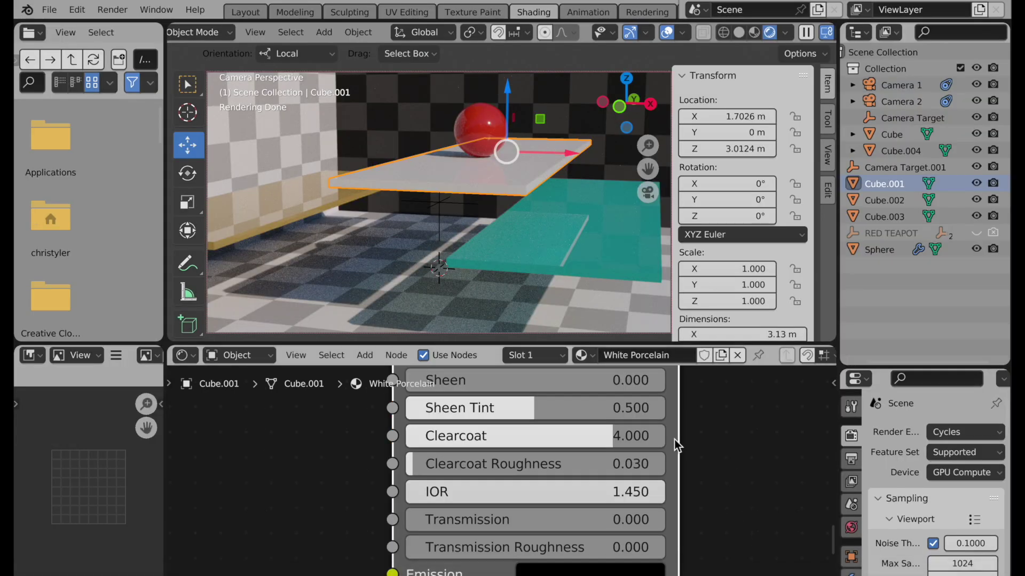
left_click(629, 441)
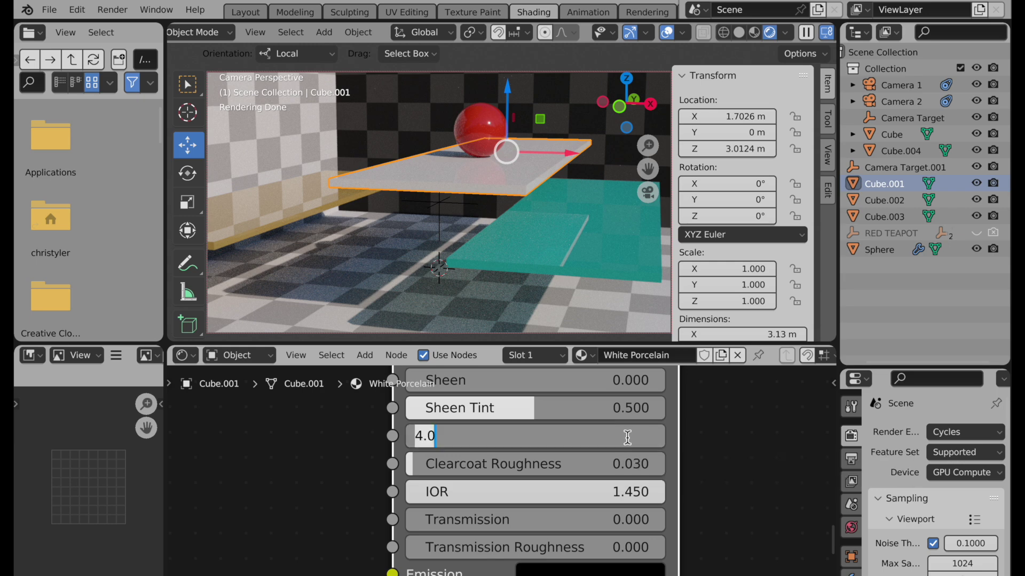
type("2")
key("Return")
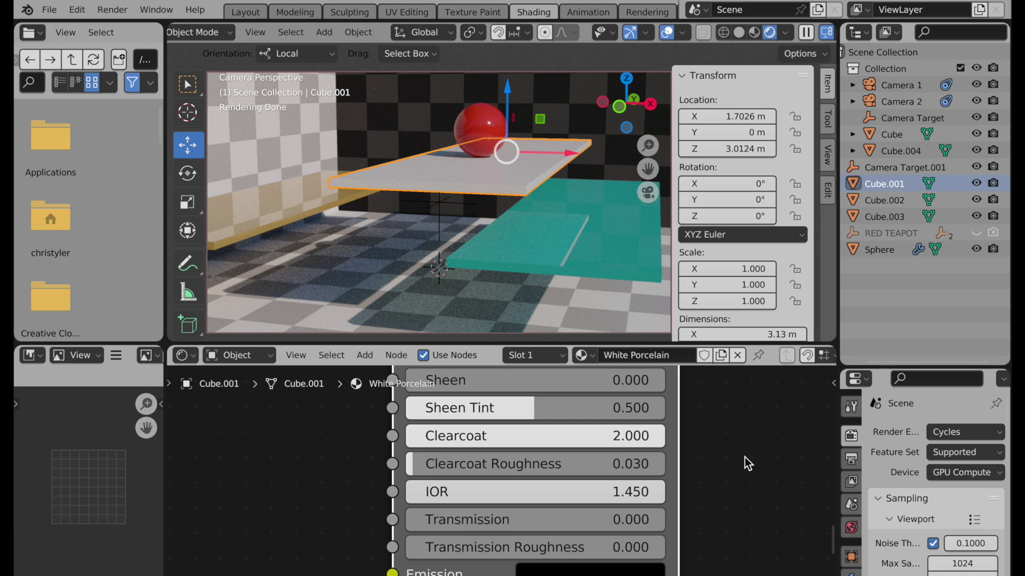
- Revert the Blender 4 file to its saved version and expand Coat, showing Weight 0.500
left_click(784, 571)
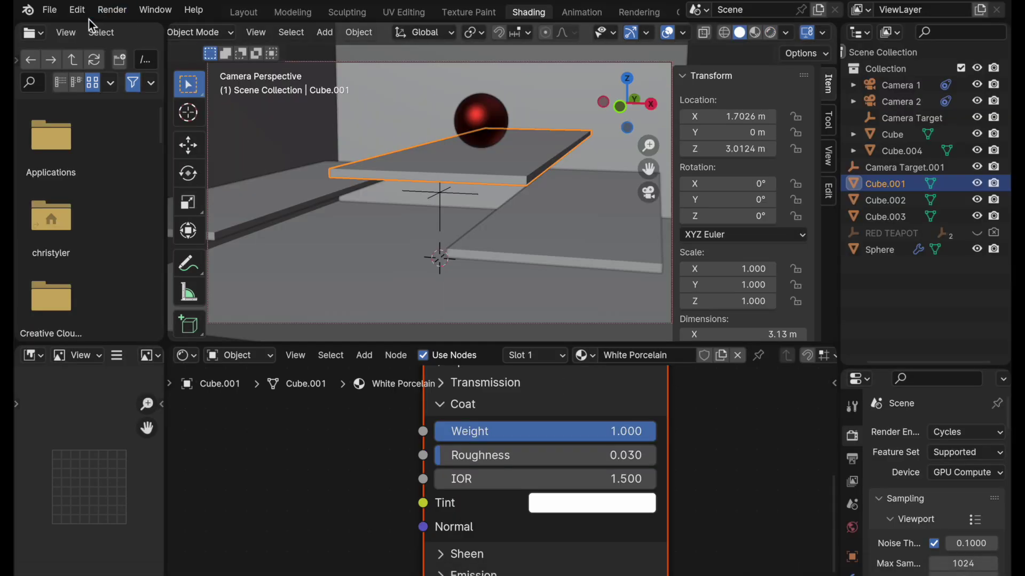
left_click(53, 10)
left_click(85, 80)
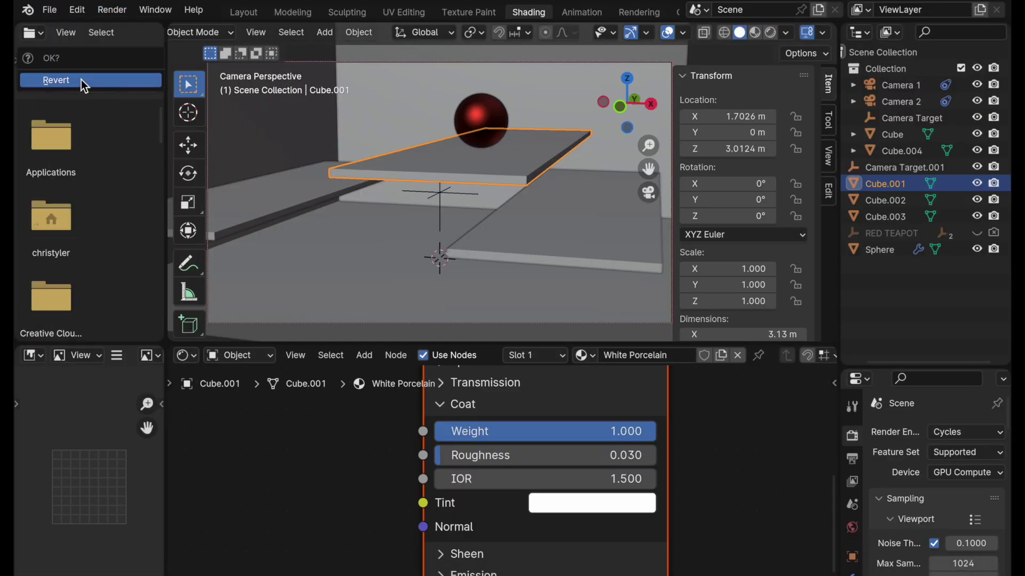
left_click(81, 79)
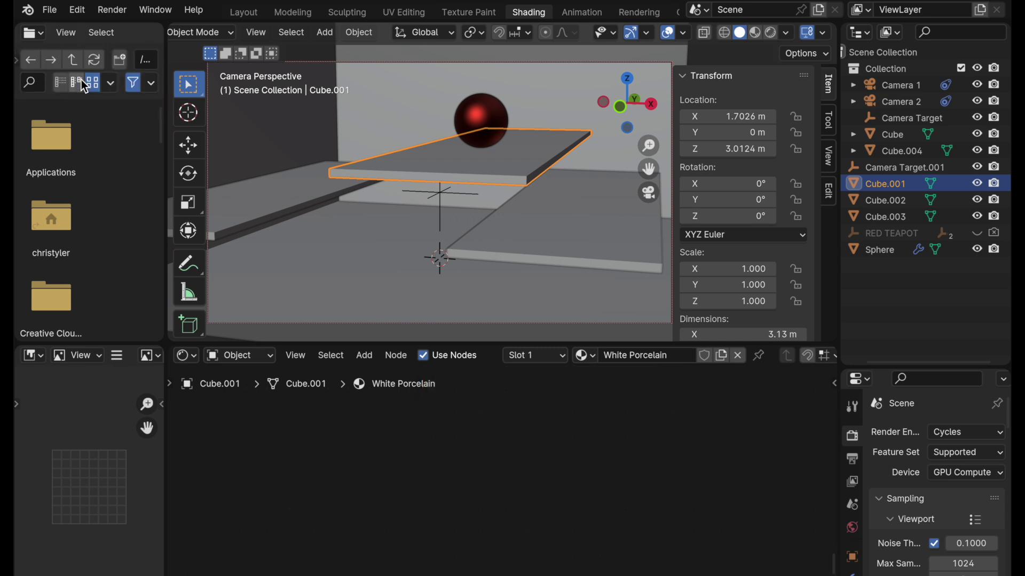
left_click(404, 472)
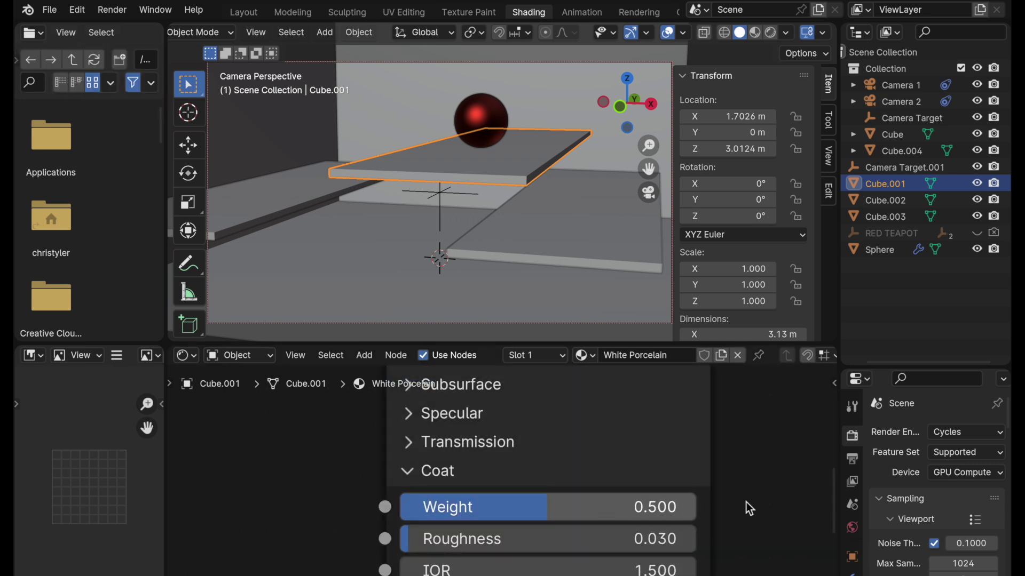
scroll(802, 500, "down", 2)
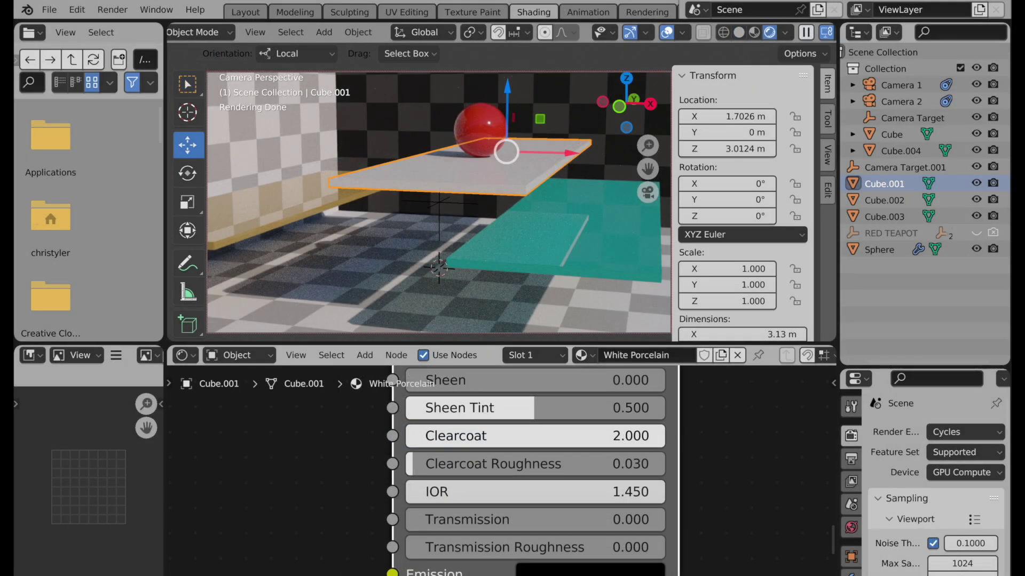
- Raise the older material's Clearcoat to 8, then return to the Blender 4 window
double_click(603, 439)
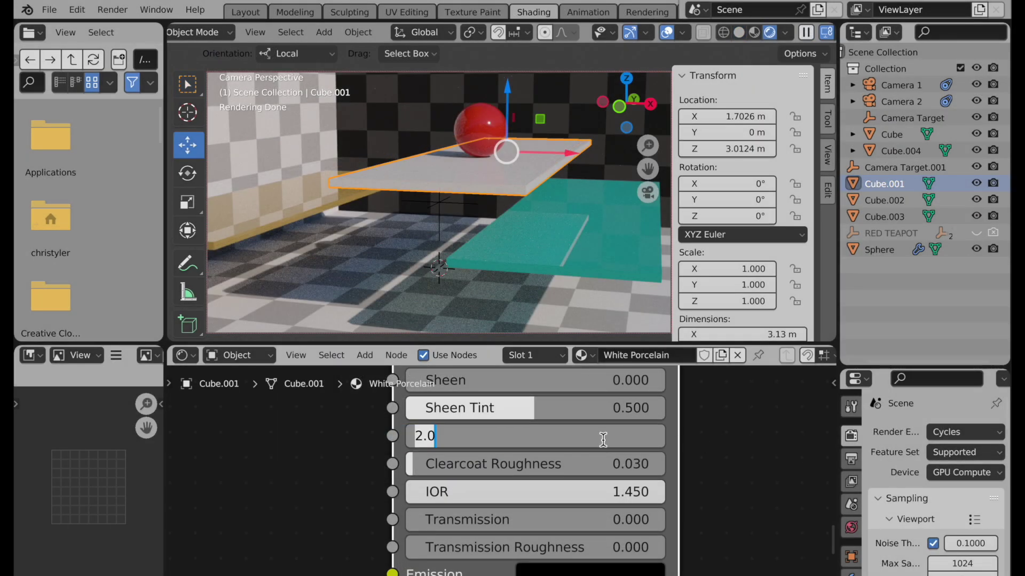
type("8")
key("Return")
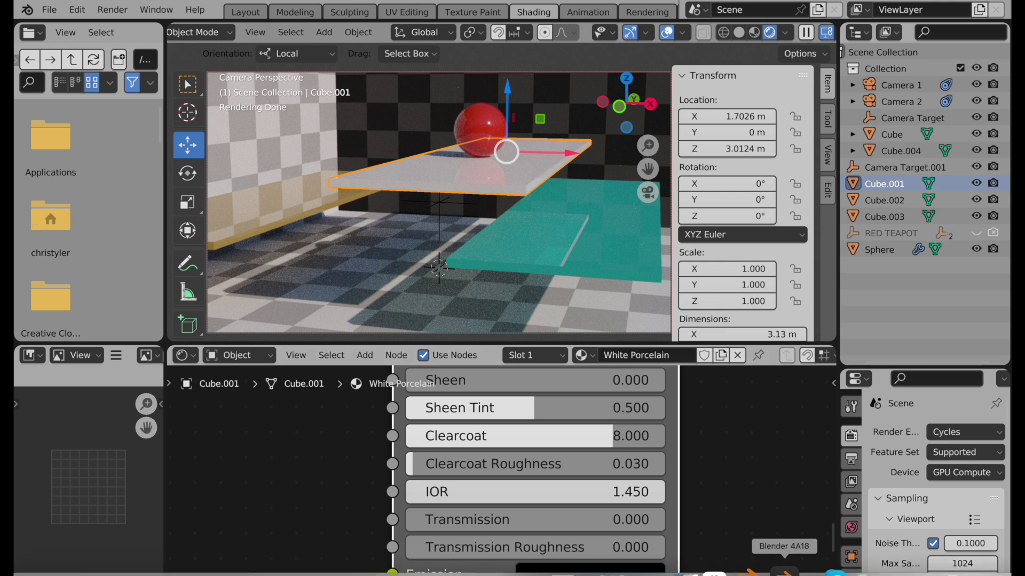
left_click(784, 573)
scroll(471, 507, "down", 3)
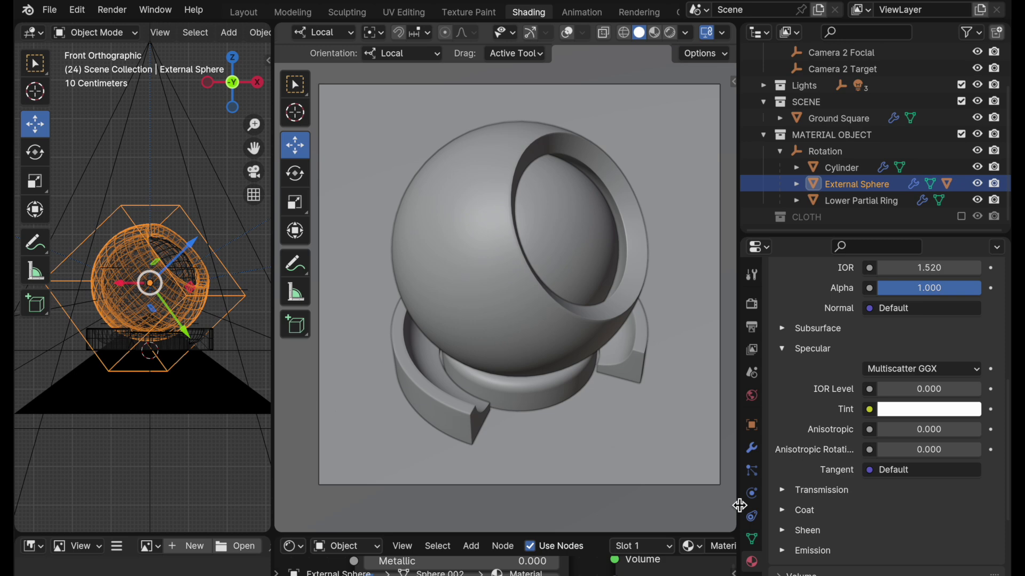
- Switch the viewport to rendered shading and collapse the Specular settings
left_click(671, 33)
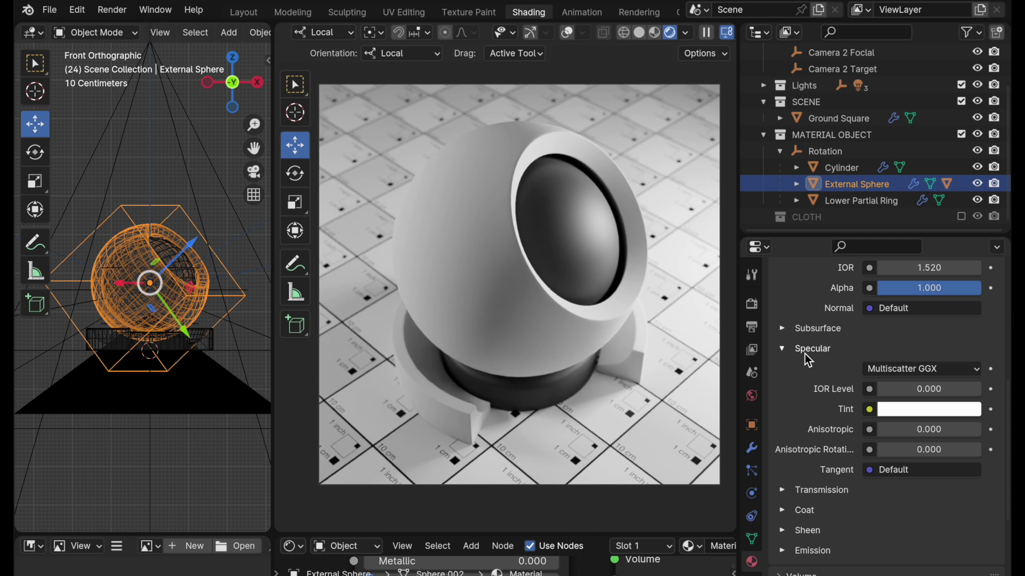
scroll(805, 354, "up", 1)
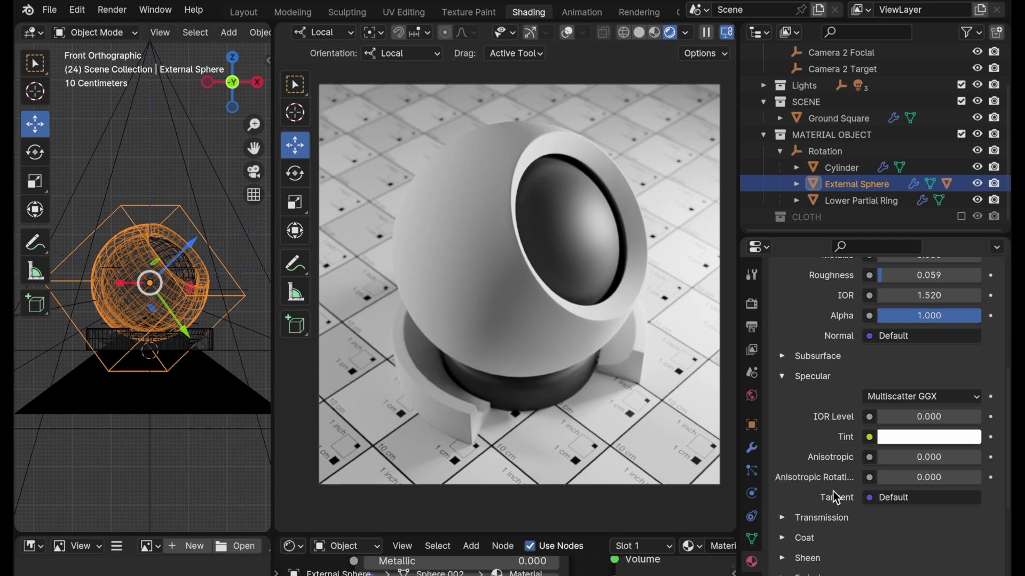
left_click(782, 375)
scroll(782, 373, "up", 5)
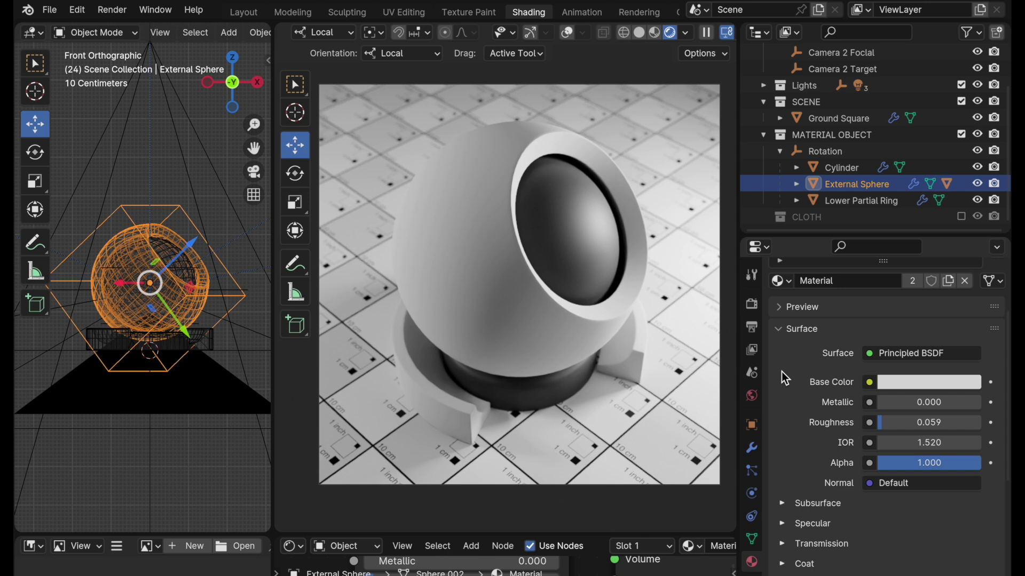
- Tint the Base Color yellow-orange, then darken it to deep gold (Value 0.190)
left_click(940, 384)
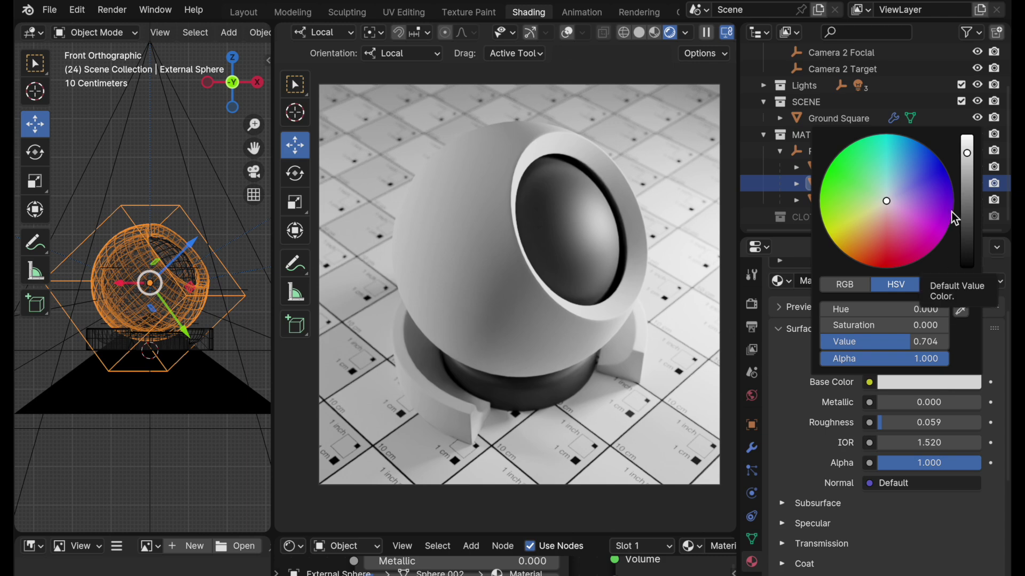
left_click_drag(854, 229, 857, 233)
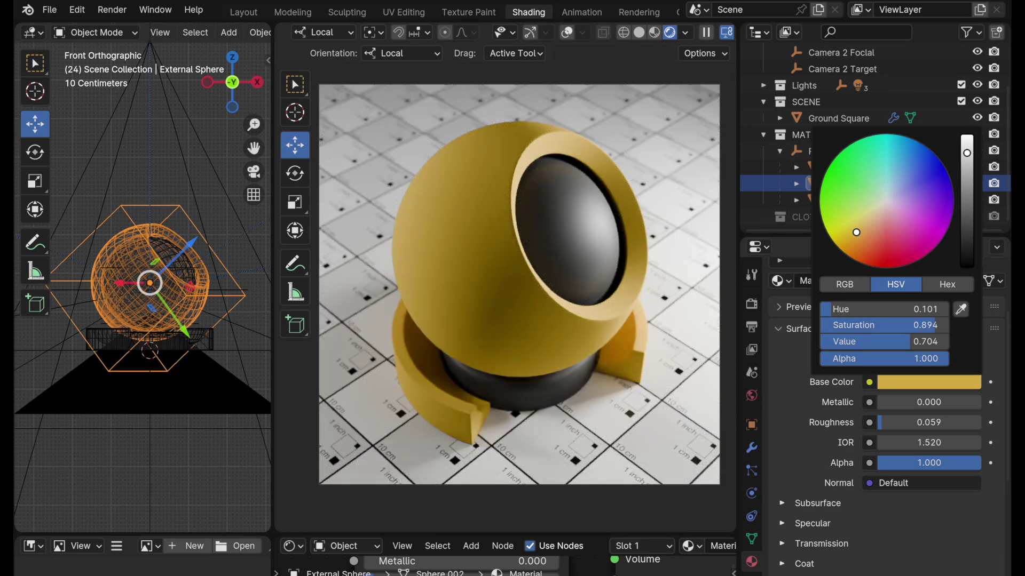
left_click_drag(967, 153, 971, 206)
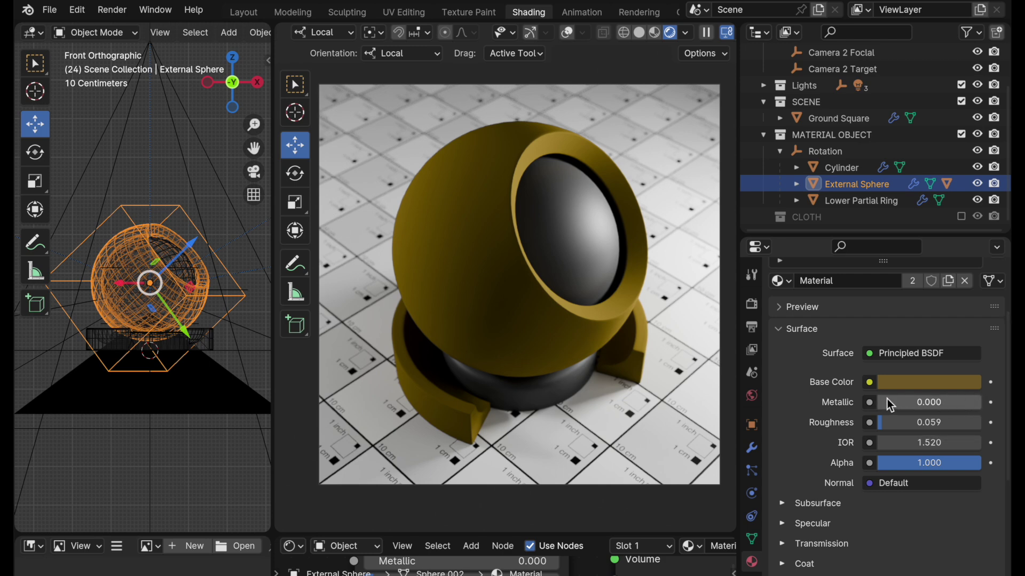
- Set Metallic to 1.0, Roughness to 0.477 and Coat Weight to 1
left_click_drag(889, 402, 982, 403)
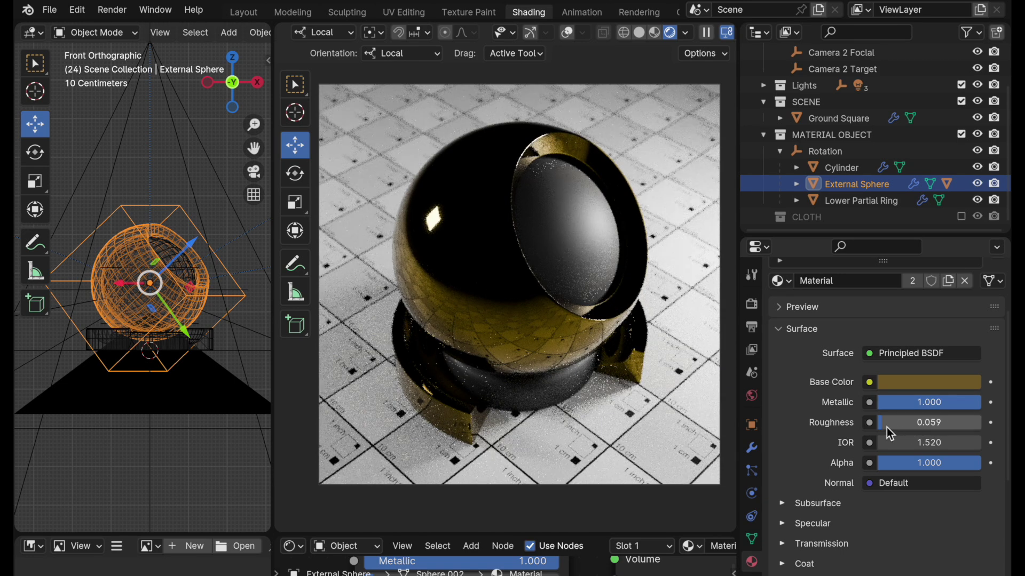
left_click_drag(885, 426, 928, 426)
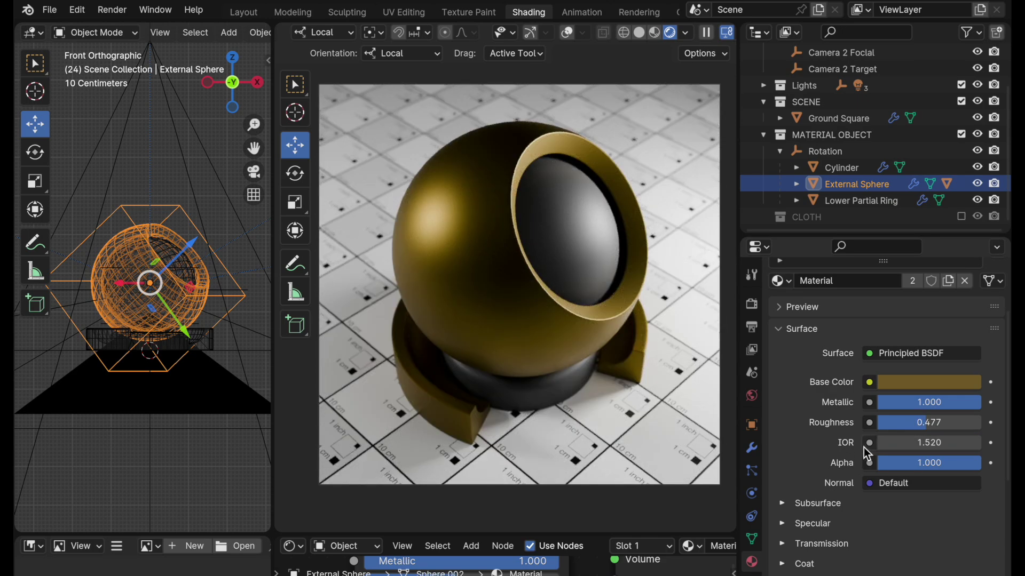
scroll(863, 447, "down", 5)
left_click(783, 427)
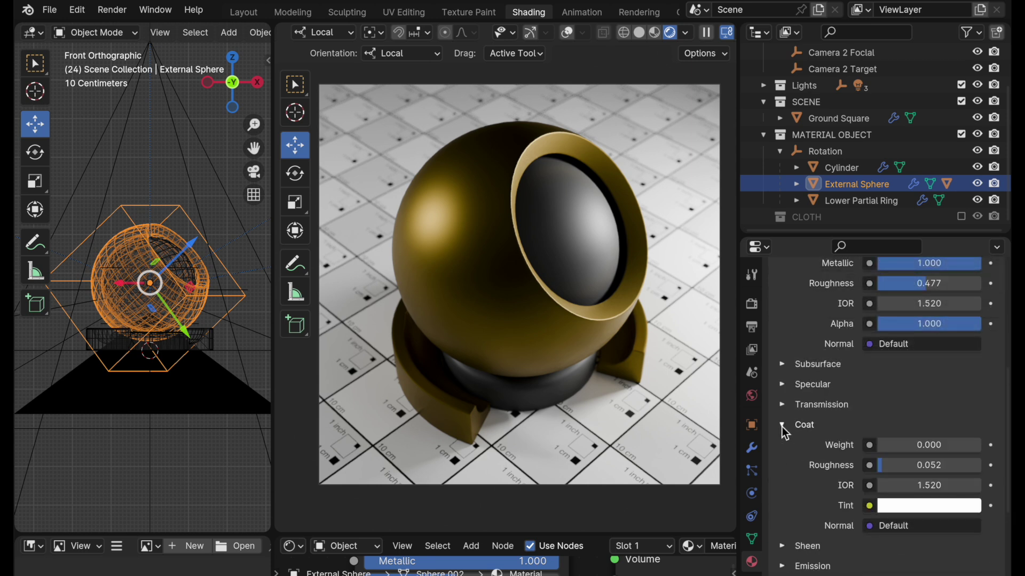
double_click(892, 443)
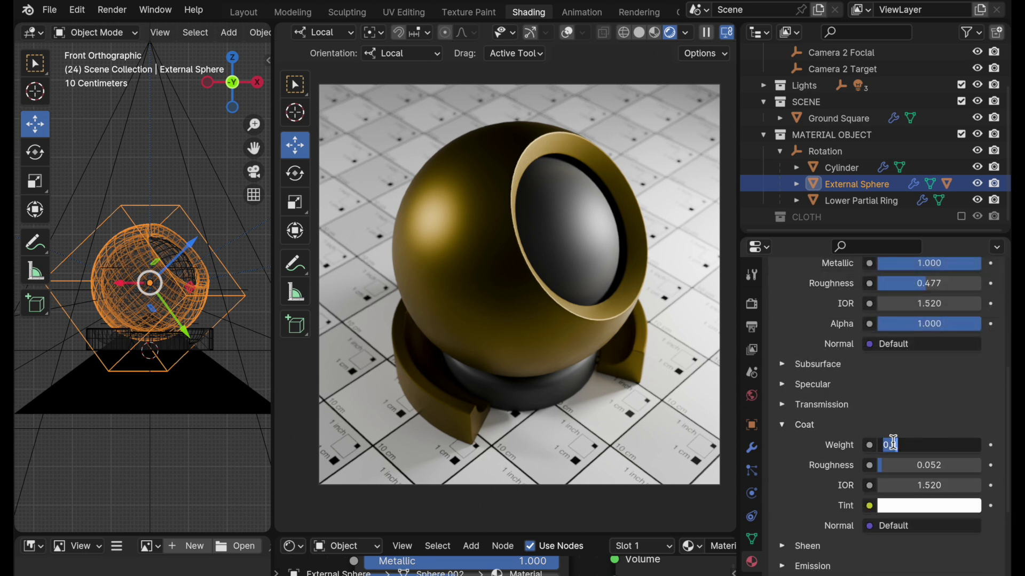
type("1")
key("Return")
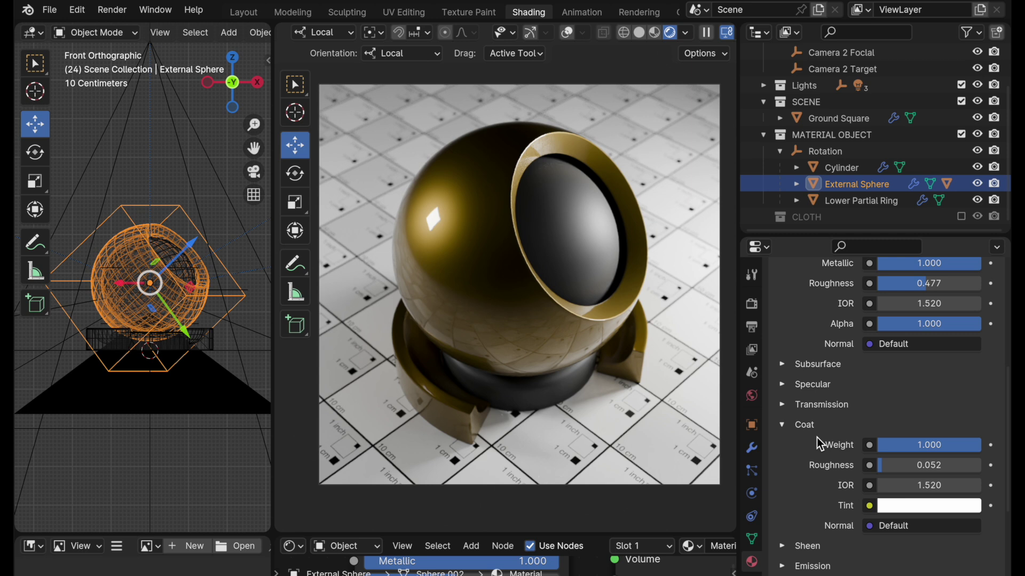
- Set the Coat IOR to 1.33, then change it to 1.5
left_click(921, 444)
key("Tab")
key("Tab")
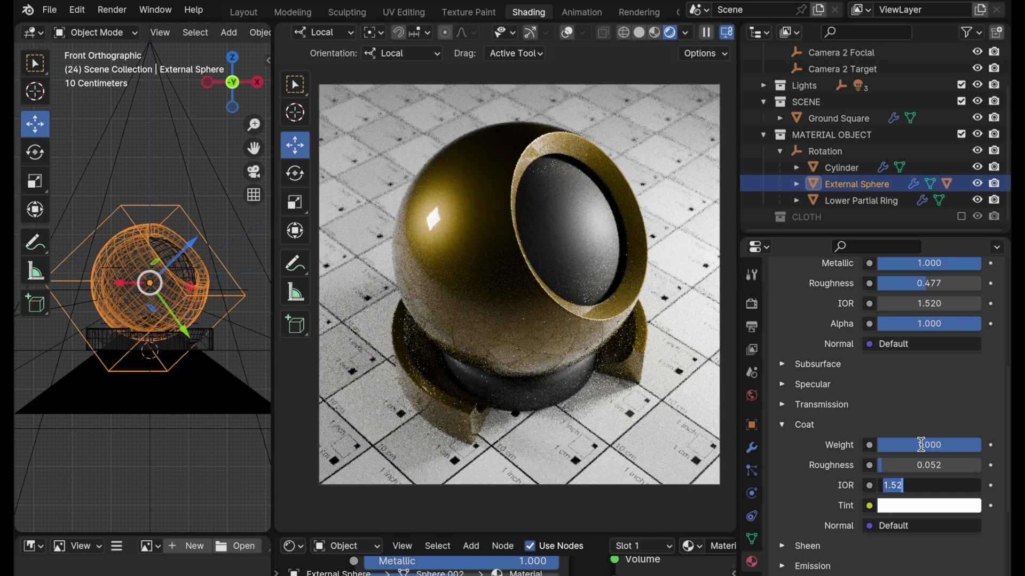
type("1.33")
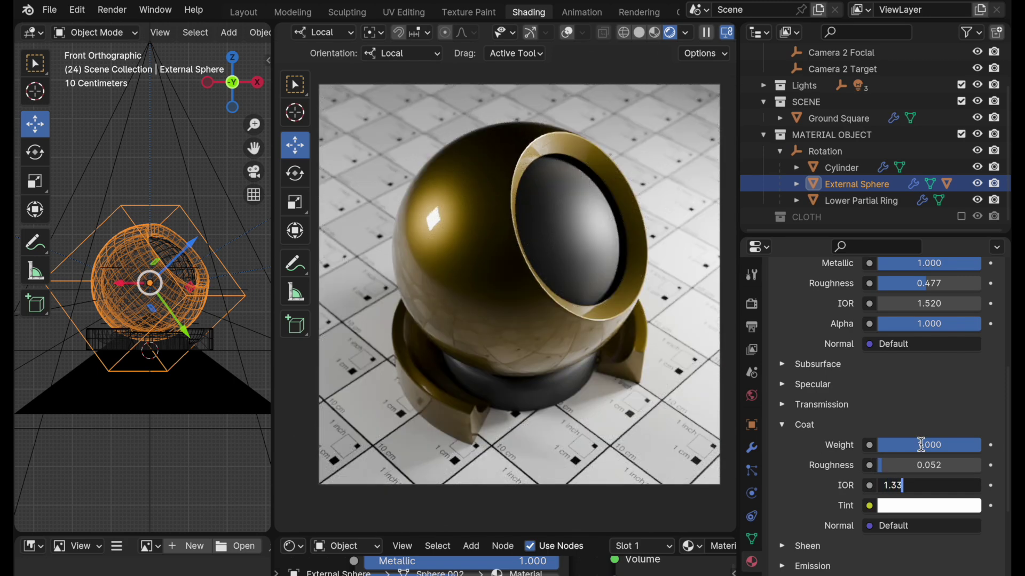
key("Return")
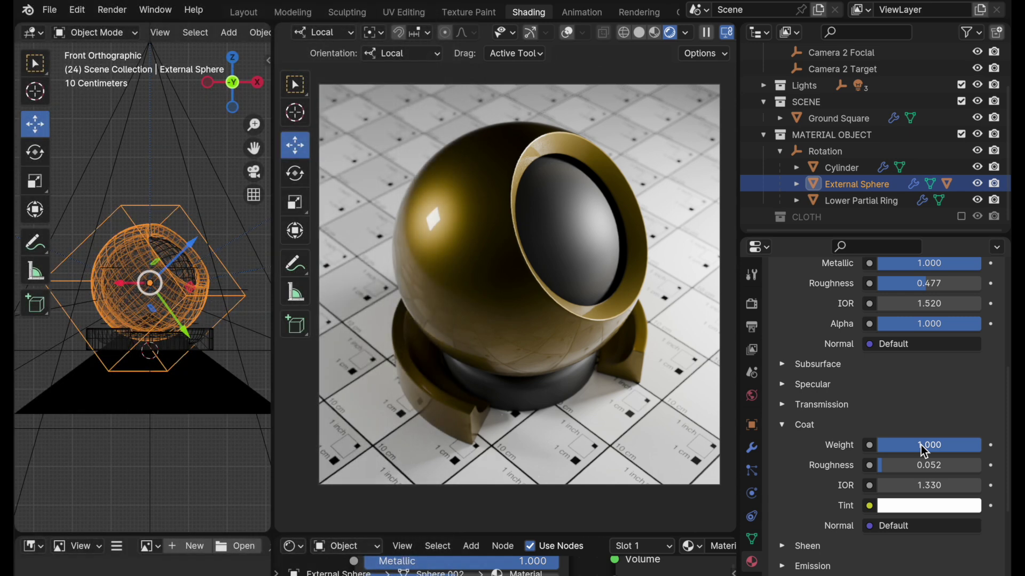
left_click(932, 490)
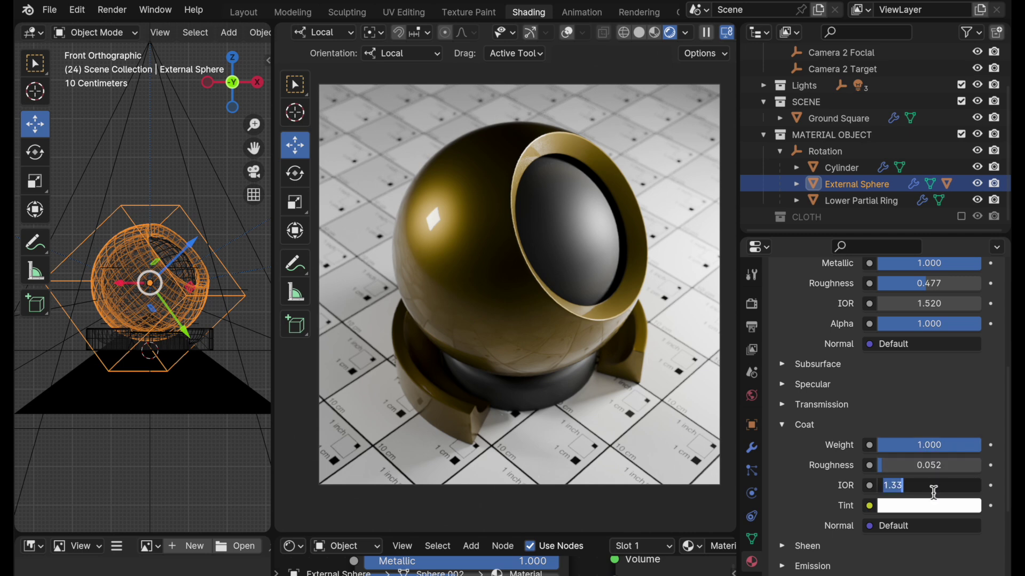
type("1.5")
key("Return")
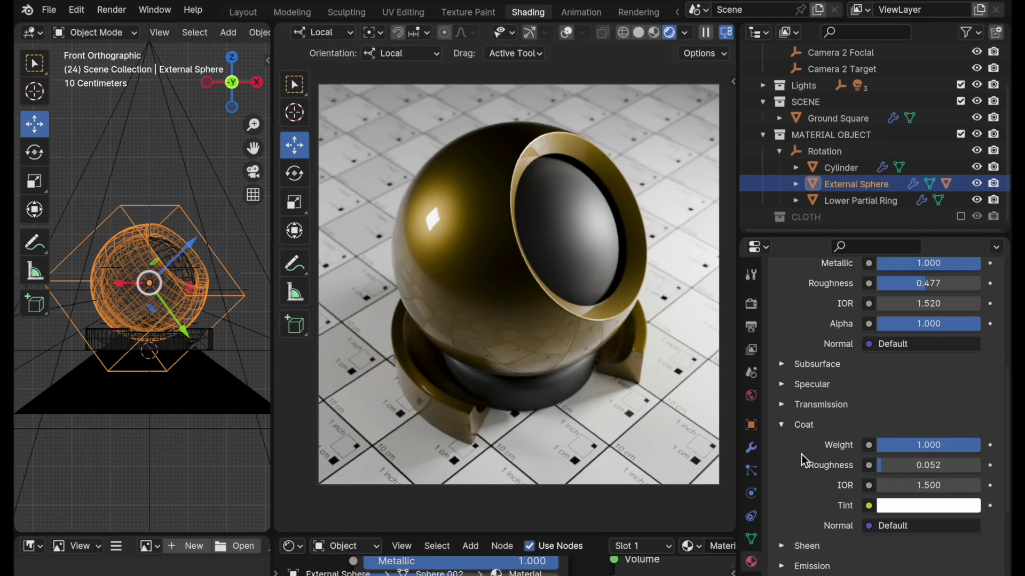
- Try light blue, pink and yellow-green Coat Tints before settling on orange
left_click(906, 508)
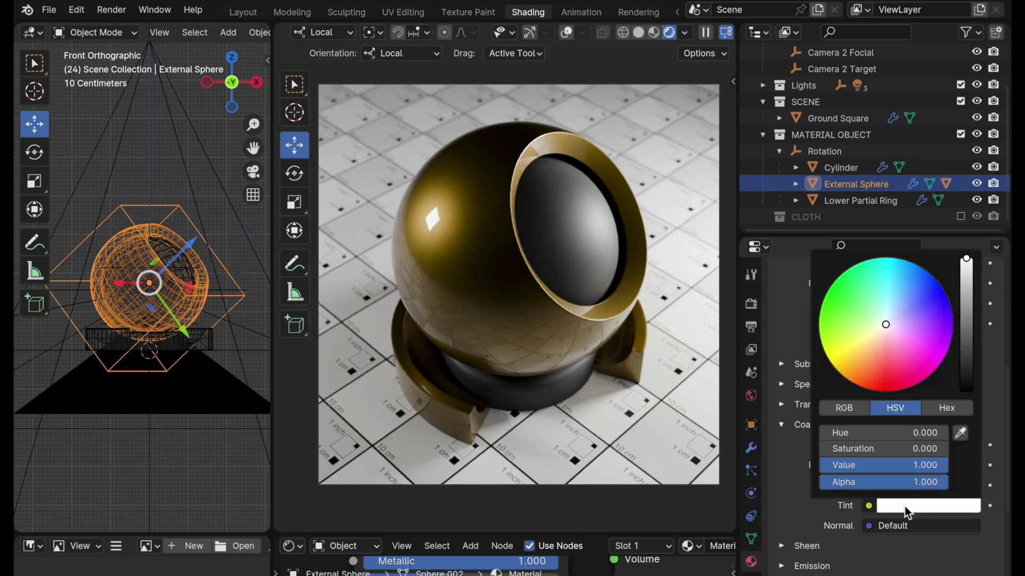
left_click(894, 318)
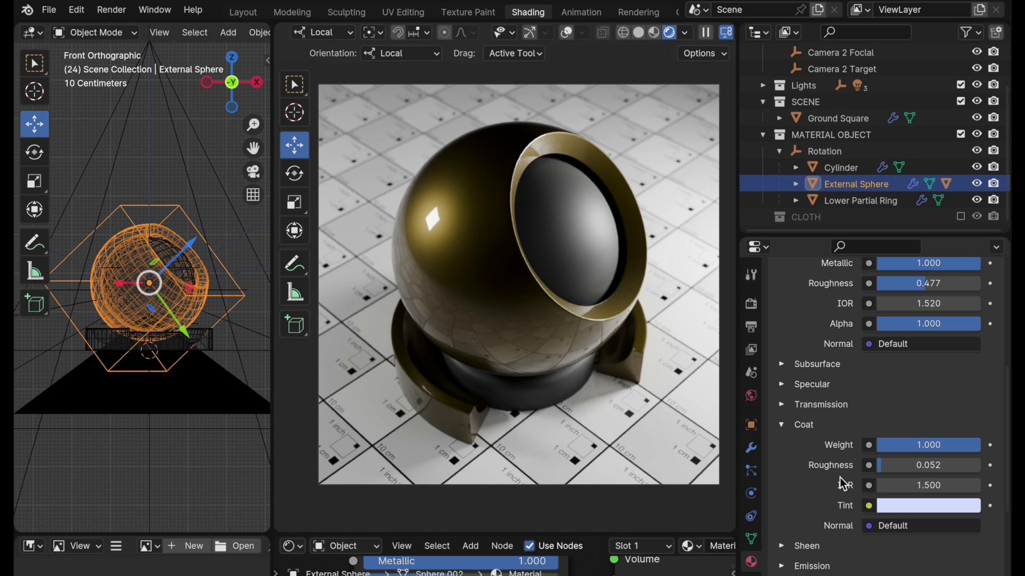
left_click(908, 505)
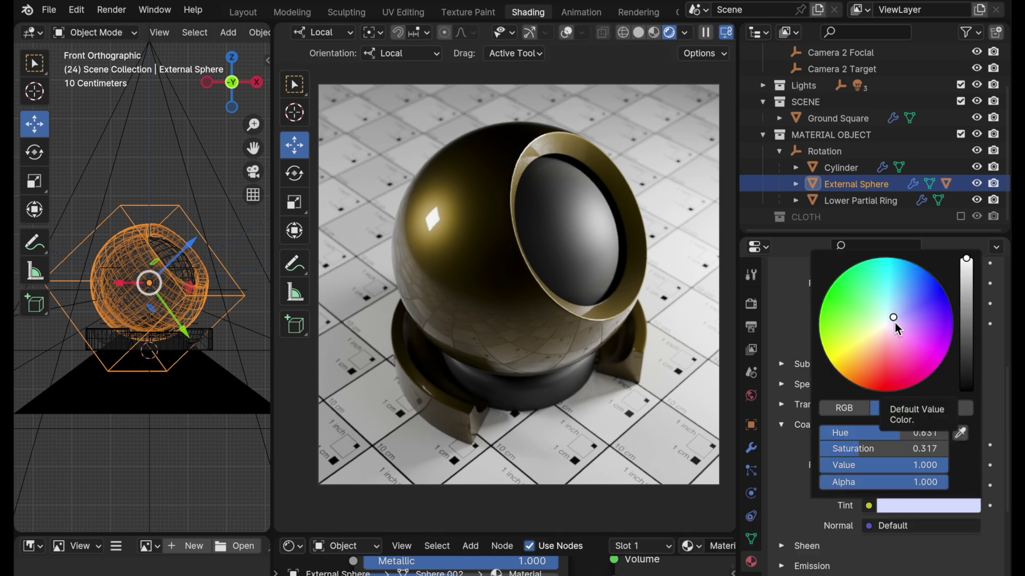
left_click_drag(894, 322, 889, 332)
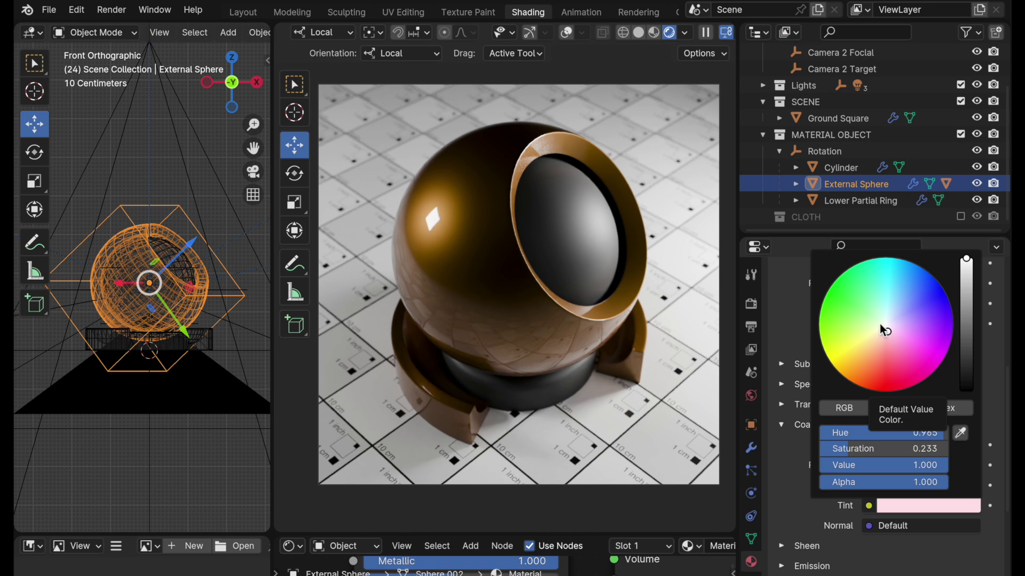
left_click(879, 323)
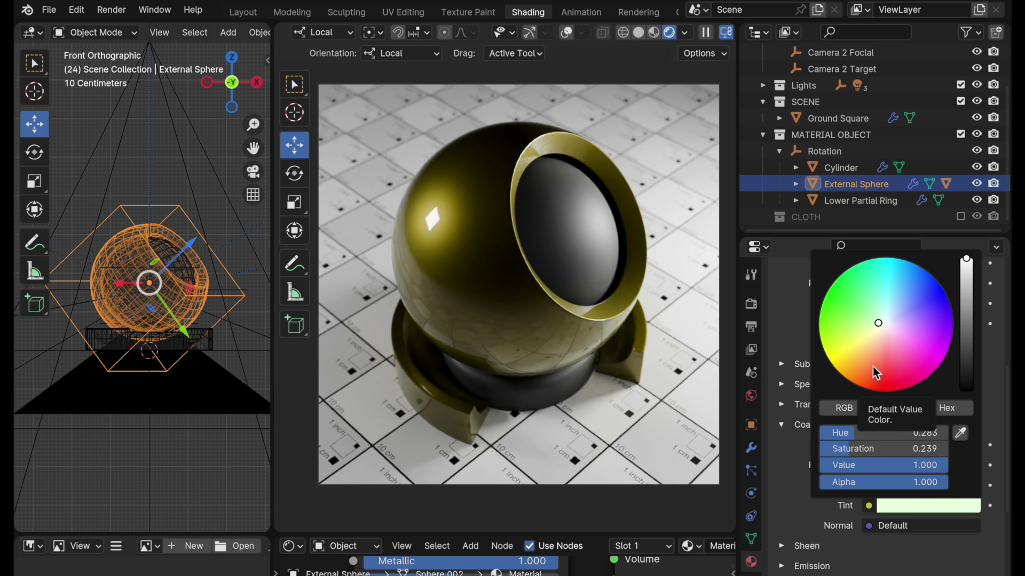
left_click(872, 350)
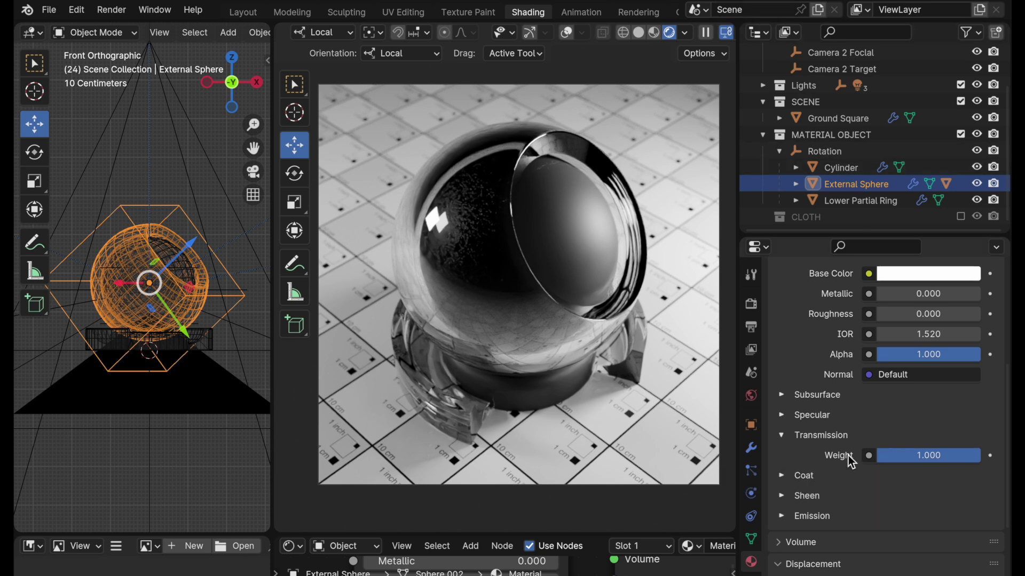
- Collapse the Displacement and Transmission panels and expand the Coat settings
scroll(849, 457, "down", 5)
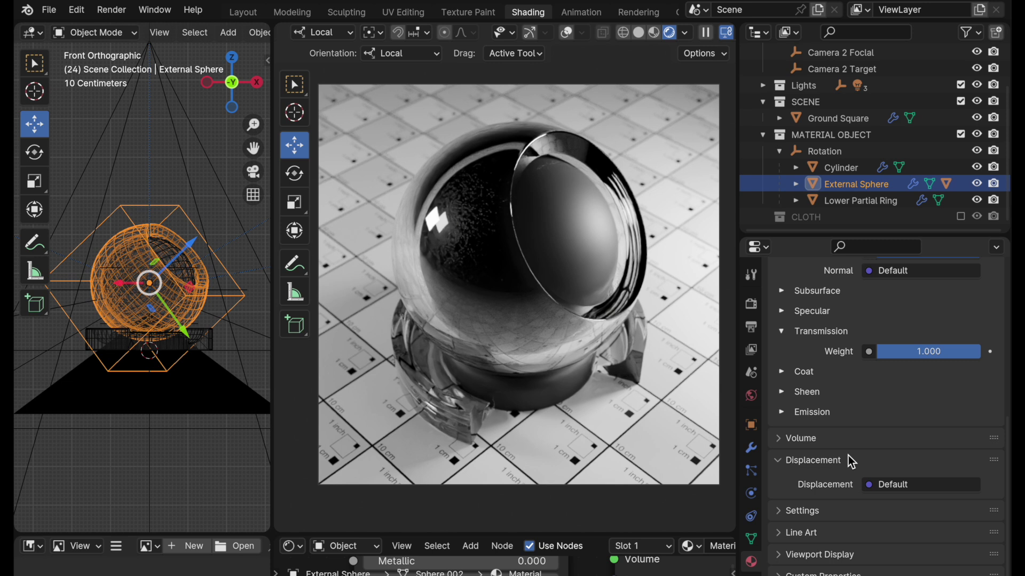
left_click(780, 460)
left_click(782, 401)
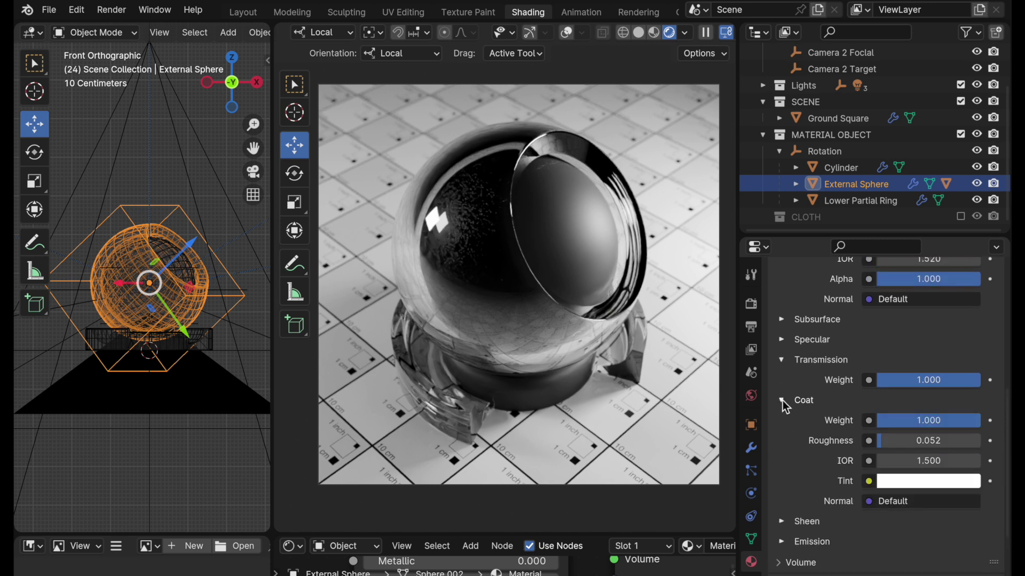
left_click(782, 360)
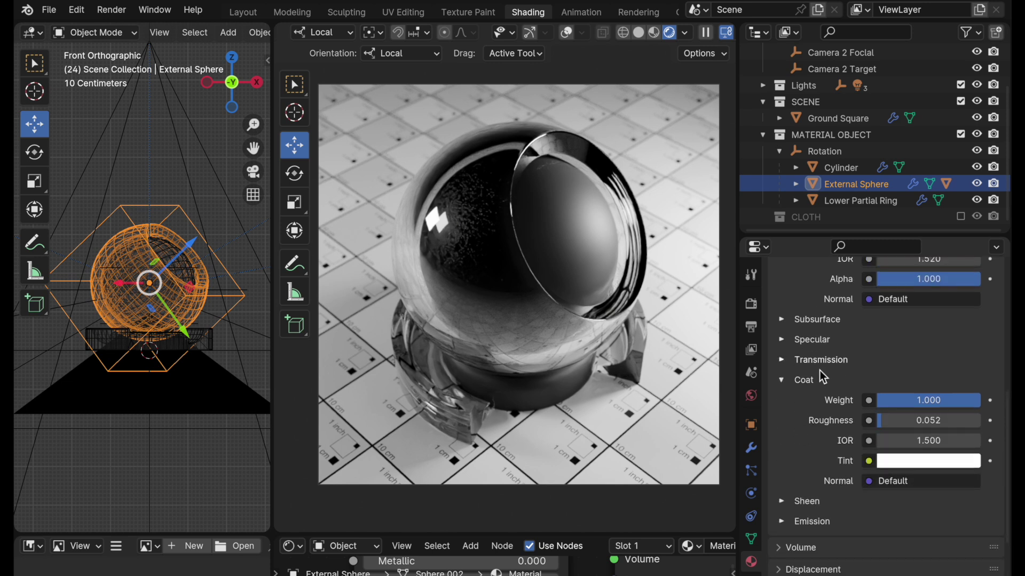
- Give the glass sphere's coat a faint light-blue tint (Hue 0.612, Saturation 0.105)
left_click(895, 460)
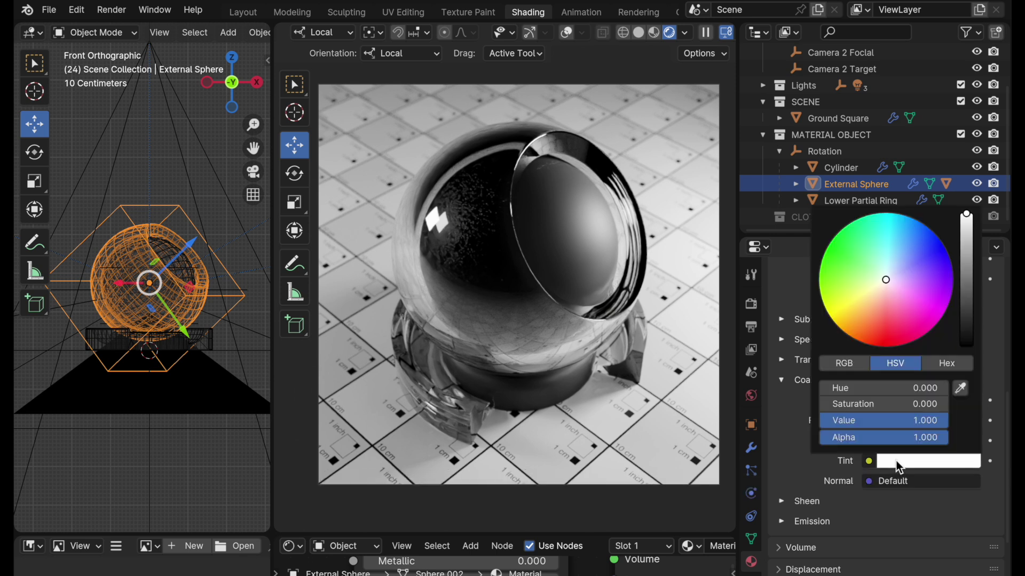
left_click(891, 273)
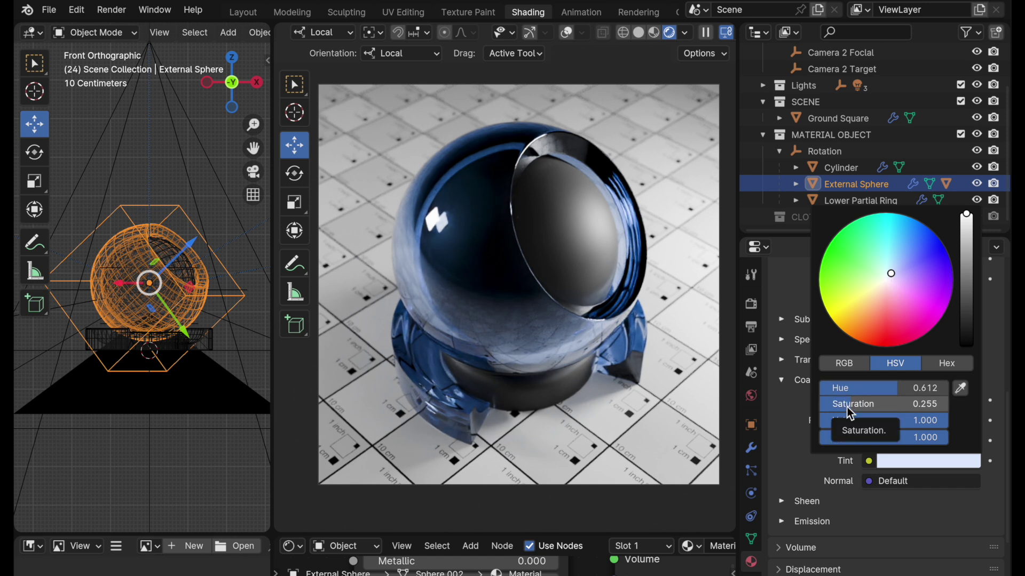
left_click_drag(850, 411, 834, 405)
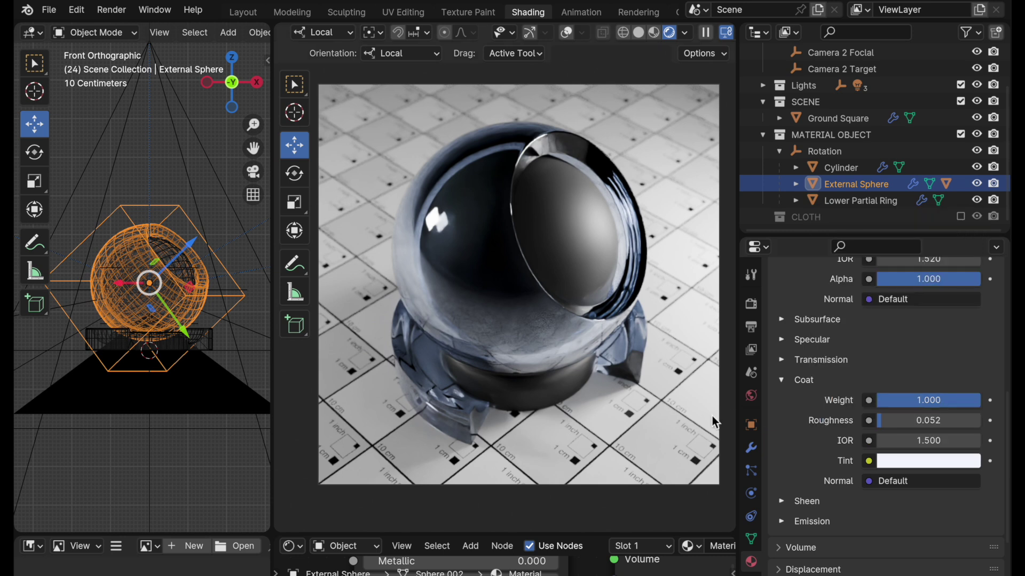